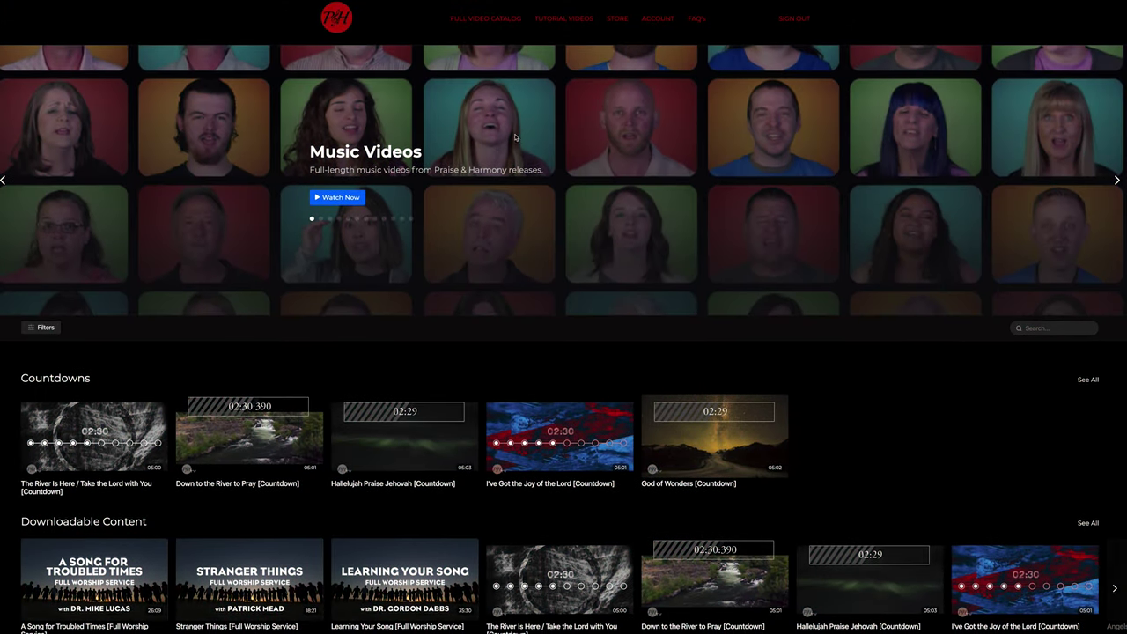
Open the Holy God All Parts video, then return to the Full Video Catalog
scroll(515, 134, down, 2)
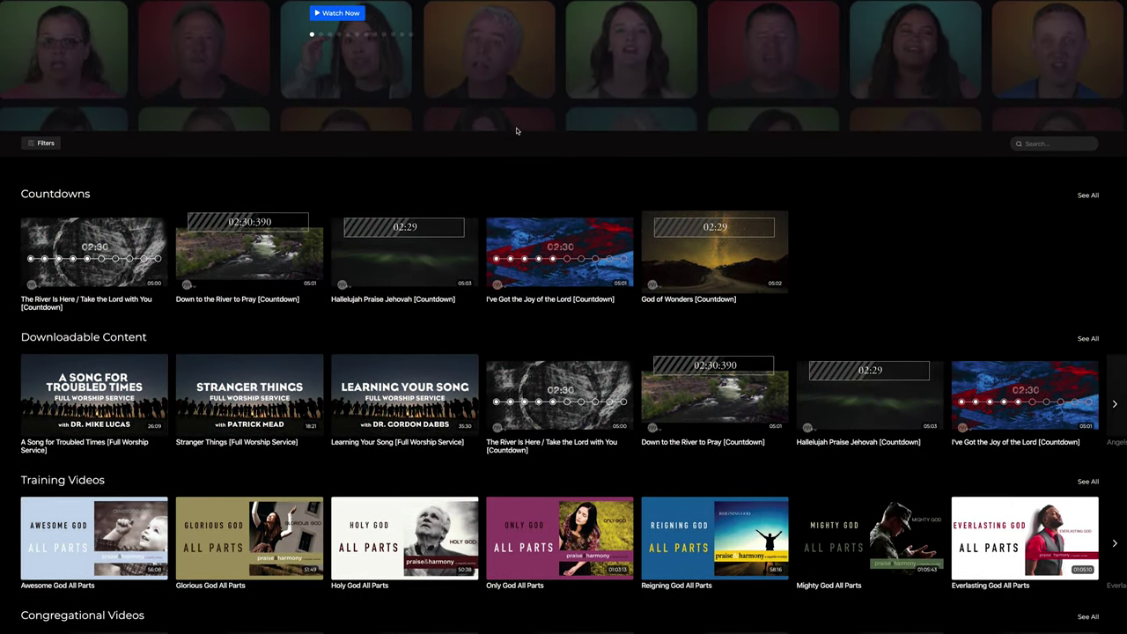
scroll(517, 131, down, 3)
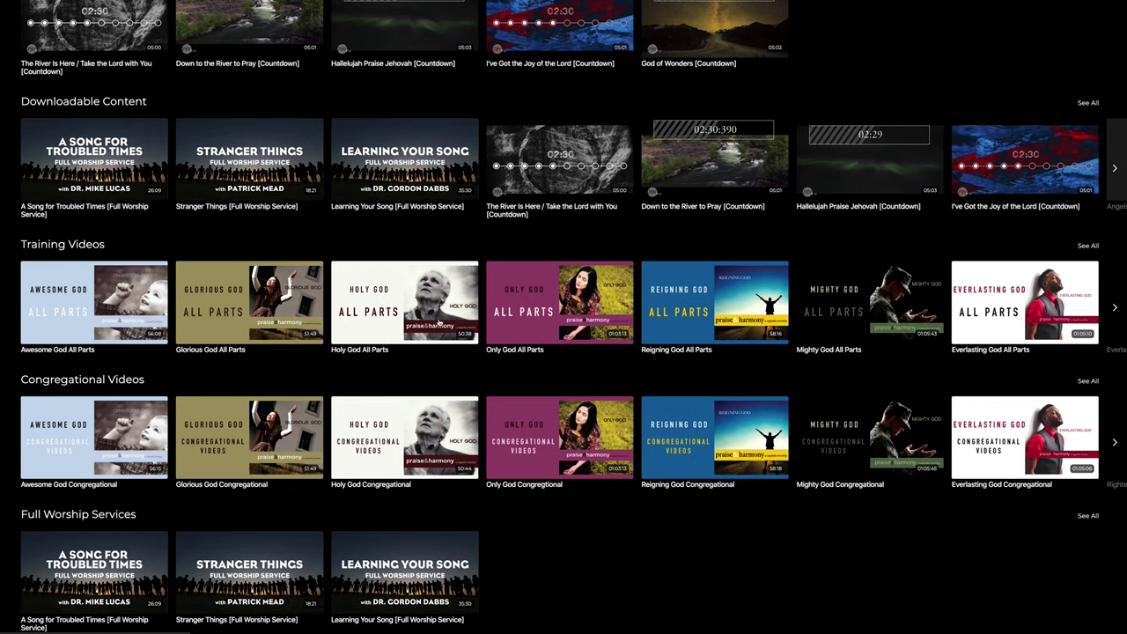
click(437, 322)
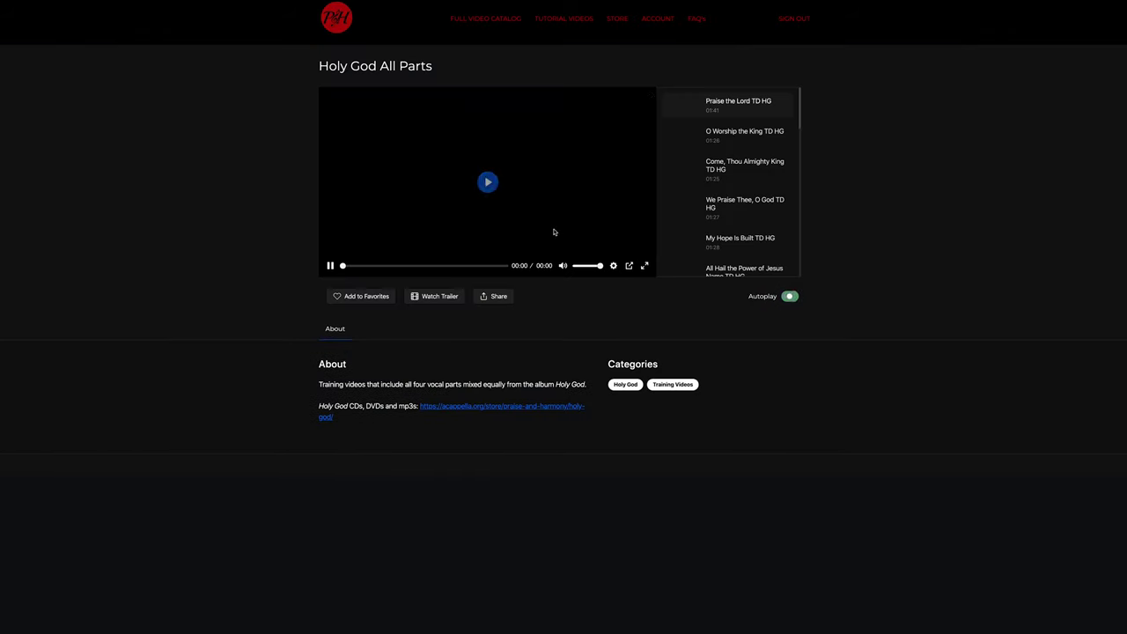
scroll(719, 138, down, 1)
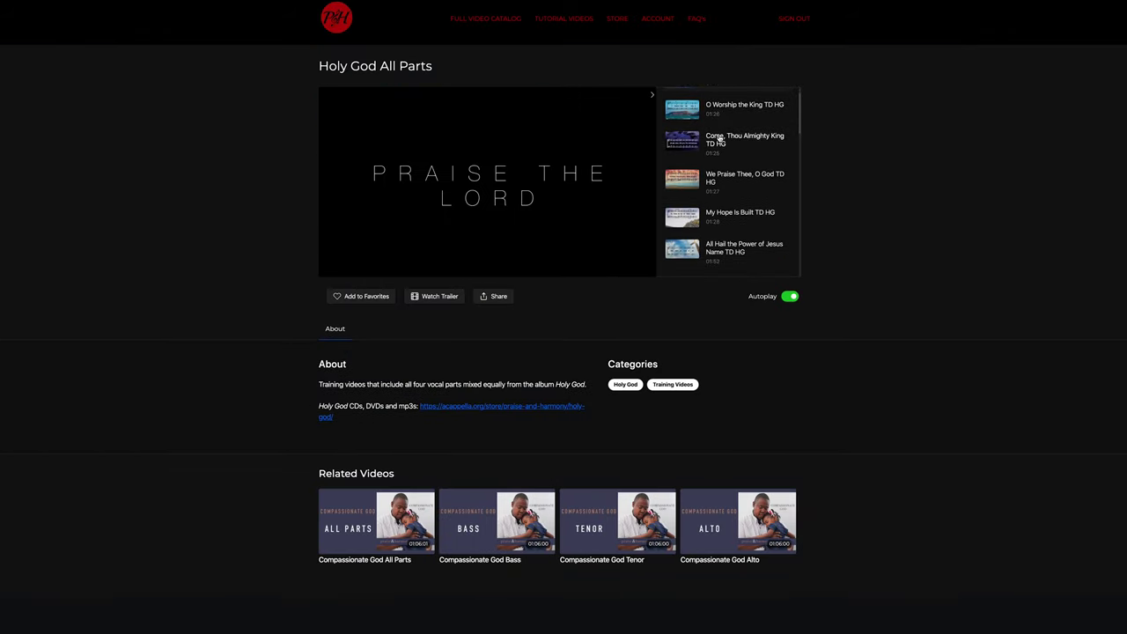
scroll(718, 139, down, 2)
click(493, 19)
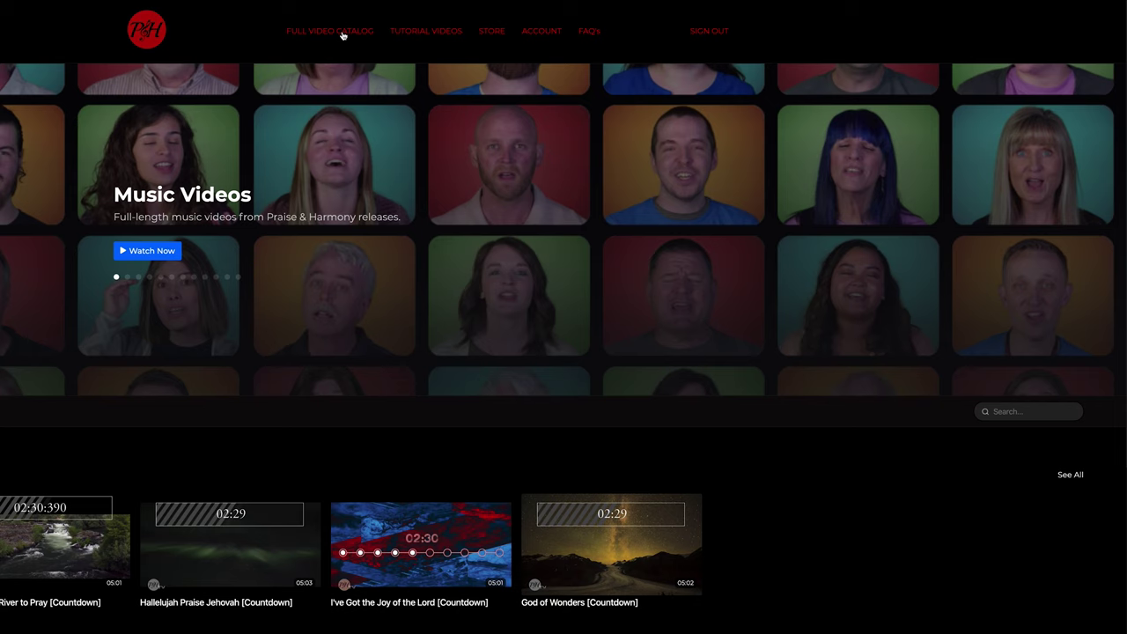
scroll(484, 140, down, 1)
Search the catalog for 'sur', open I Surrender All SG, turn Autoplay off and pause it
click(1028, 302)
text(surrender)
key(Return)
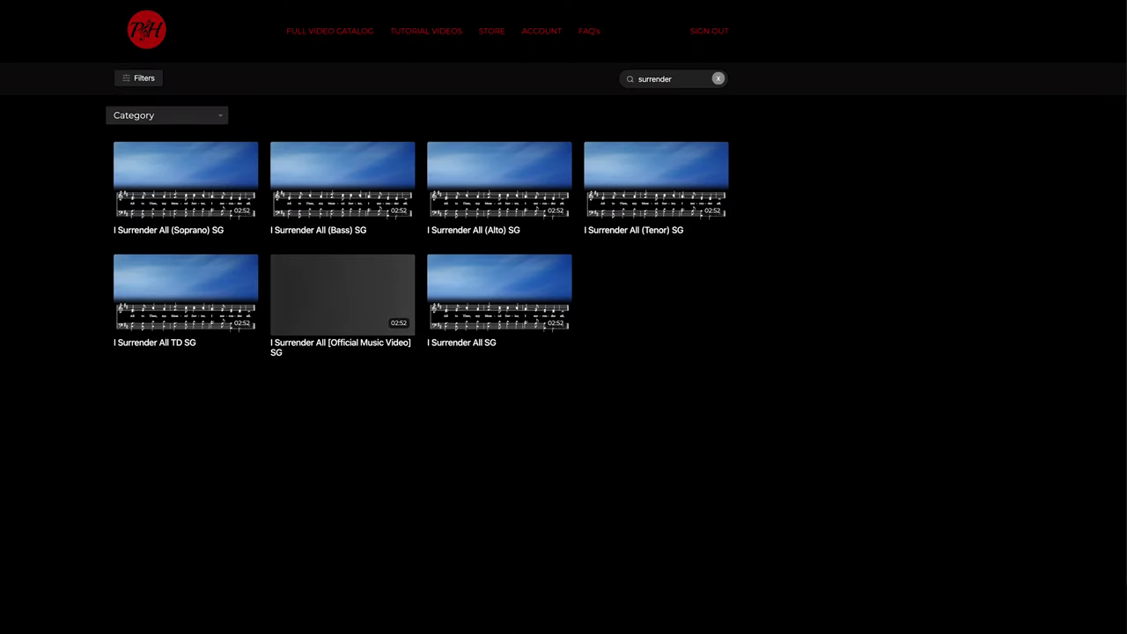
click(461, 345)
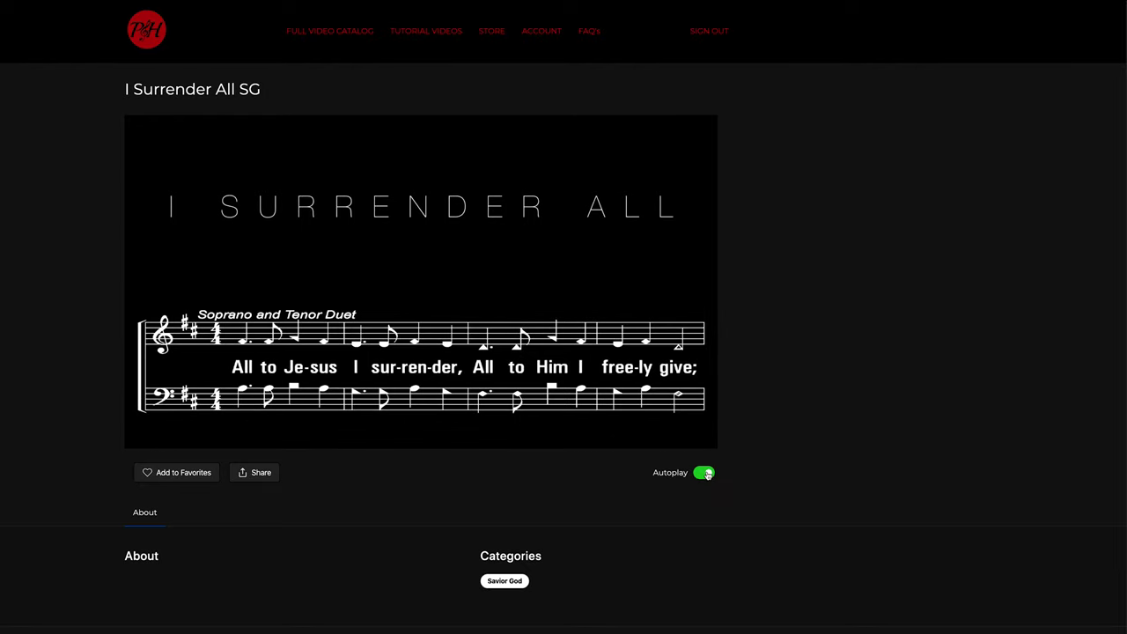
click(703, 473)
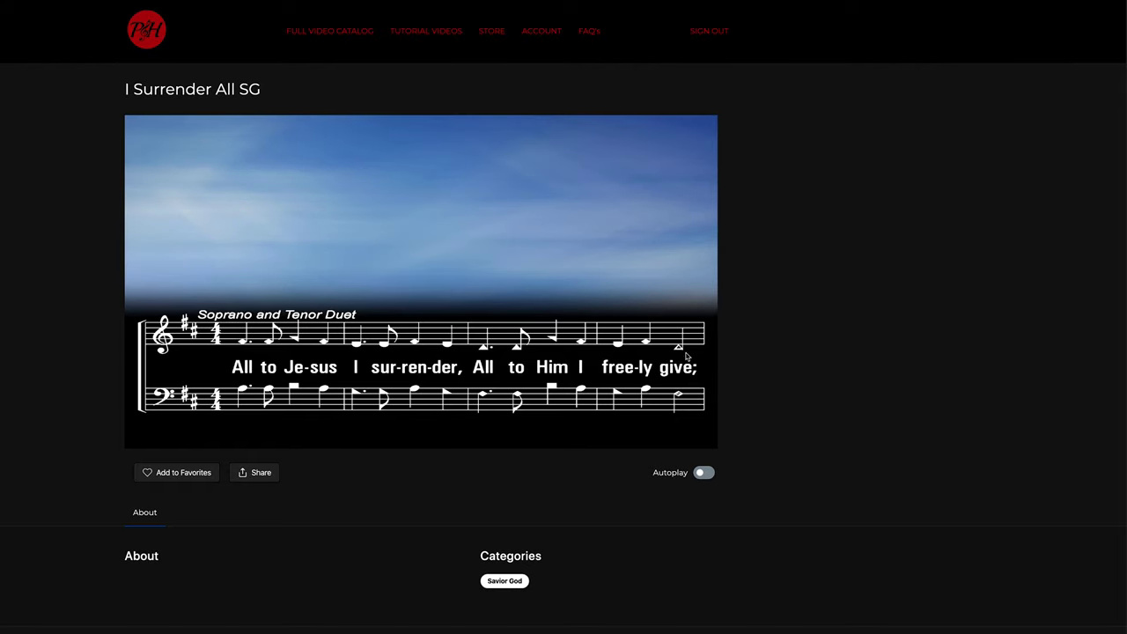
click(687, 285)
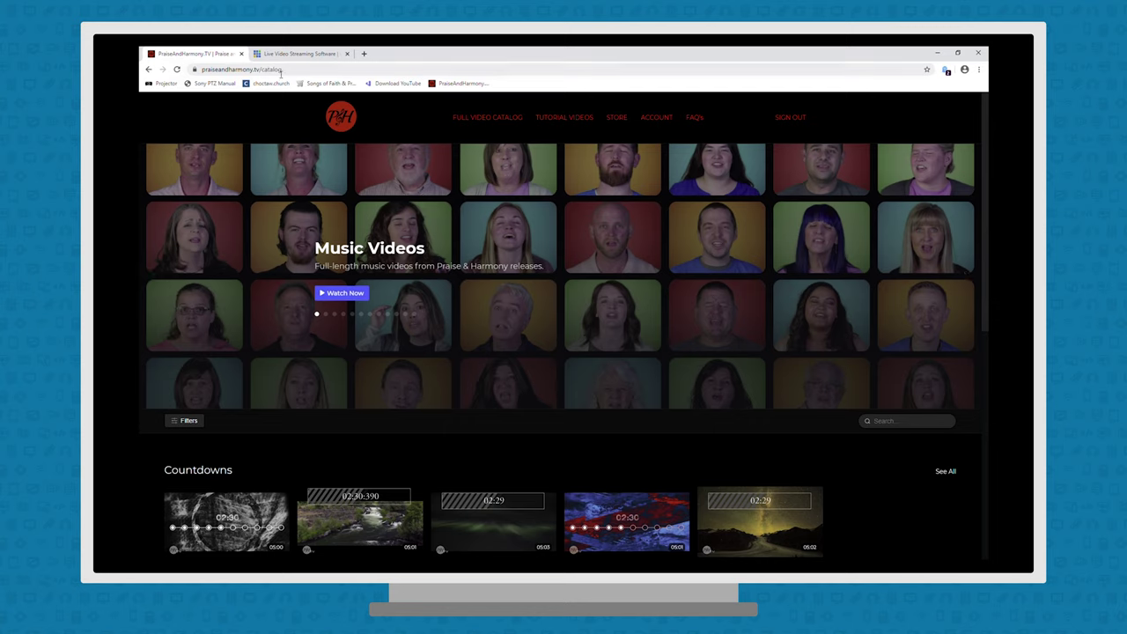
Scroll to the catalog's Search box and search for 'Surrender'
scroll(484, 141, down, 1)
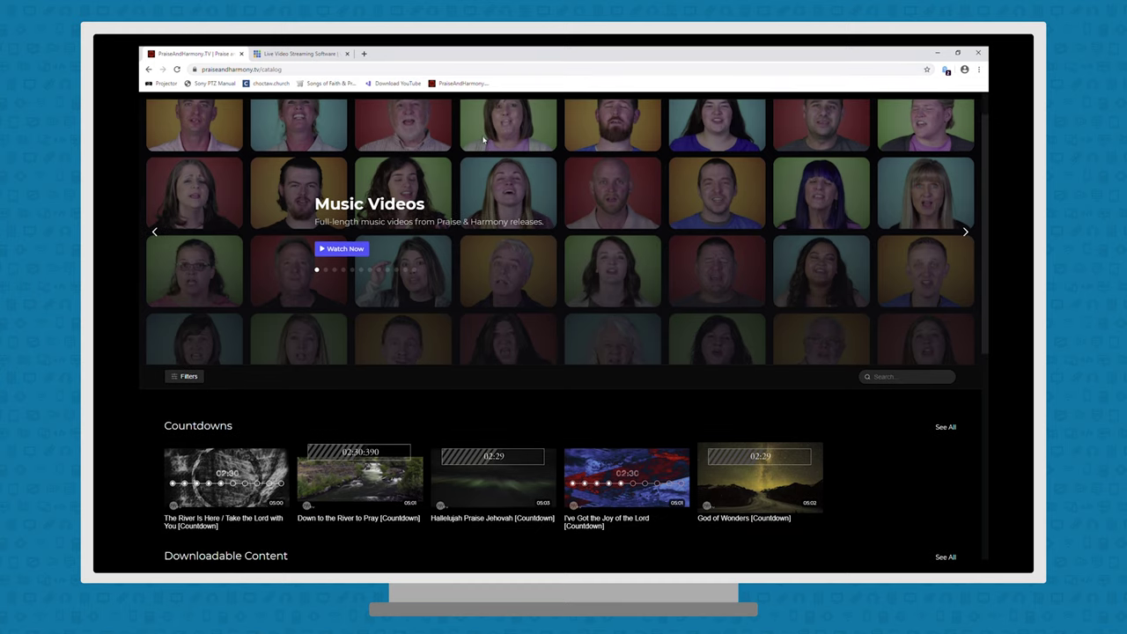
scroll(475, 356, down, 1)
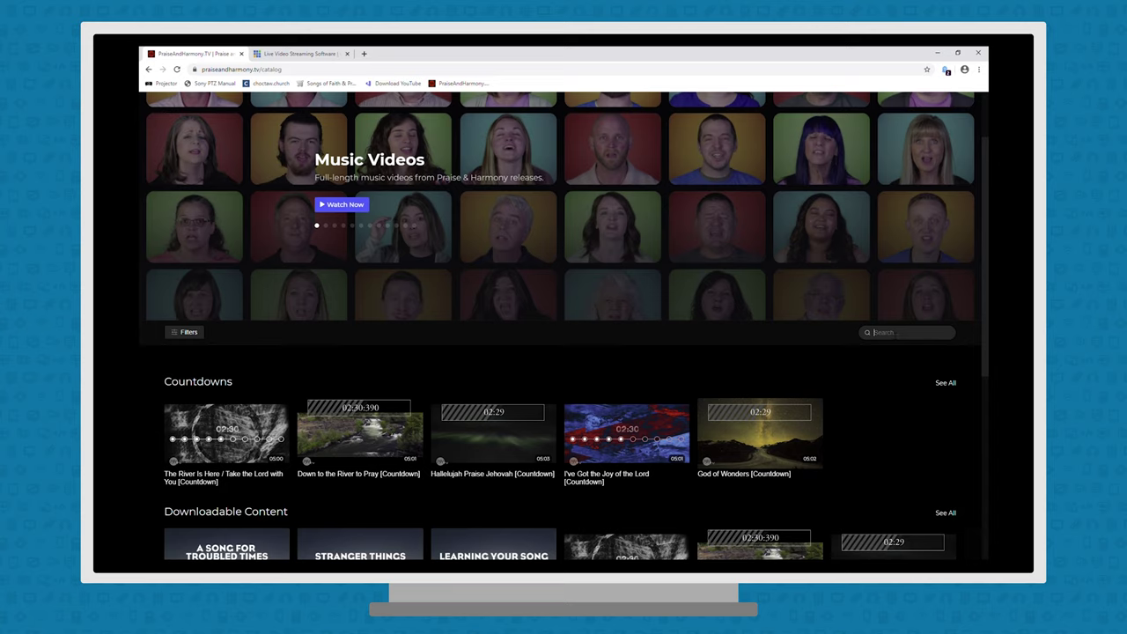
click(895, 332)
text(Surrender)
key(Return)
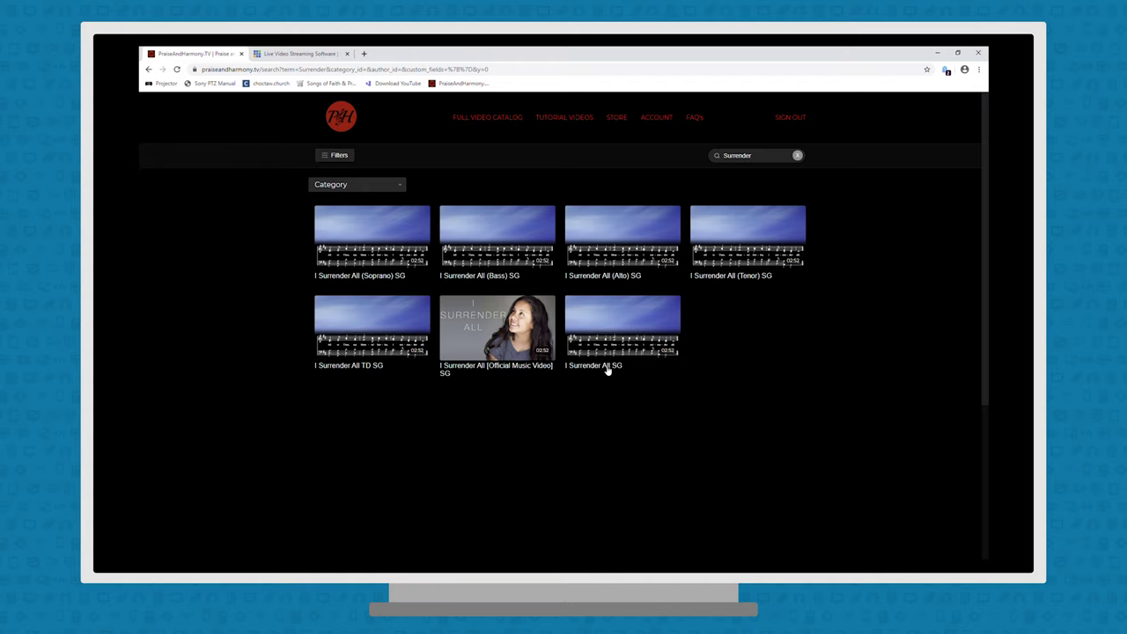
Open I Surrender All SG, and open Beautiful Star of Bethlehem (Soprano) WG in a new tab
click(605, 368)
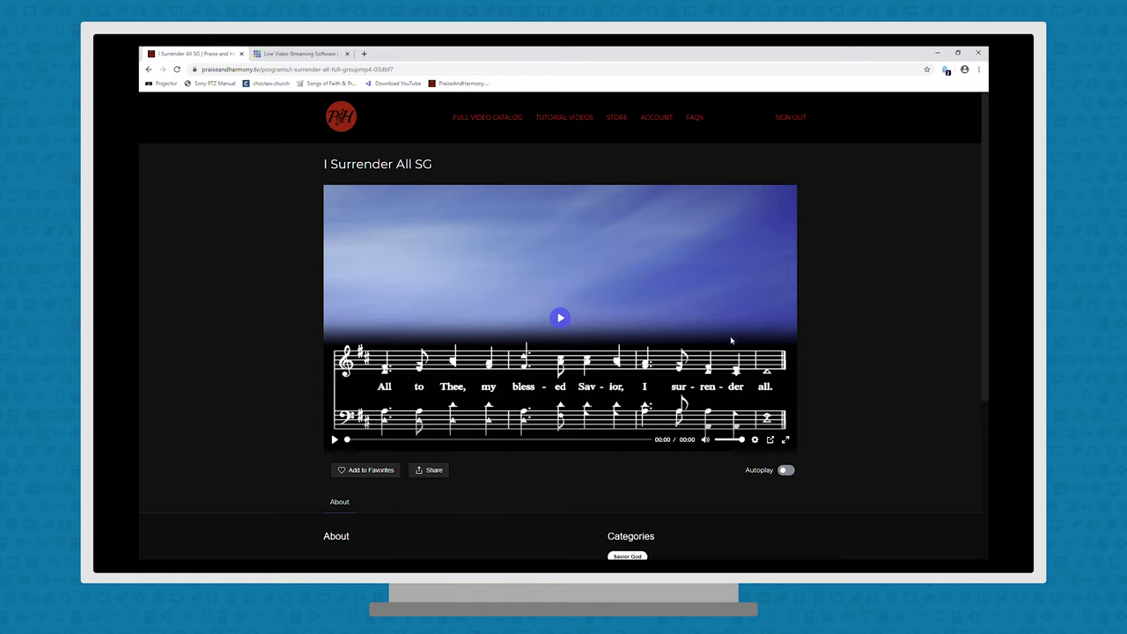
middle_click(343, 118)
click(304, 53)
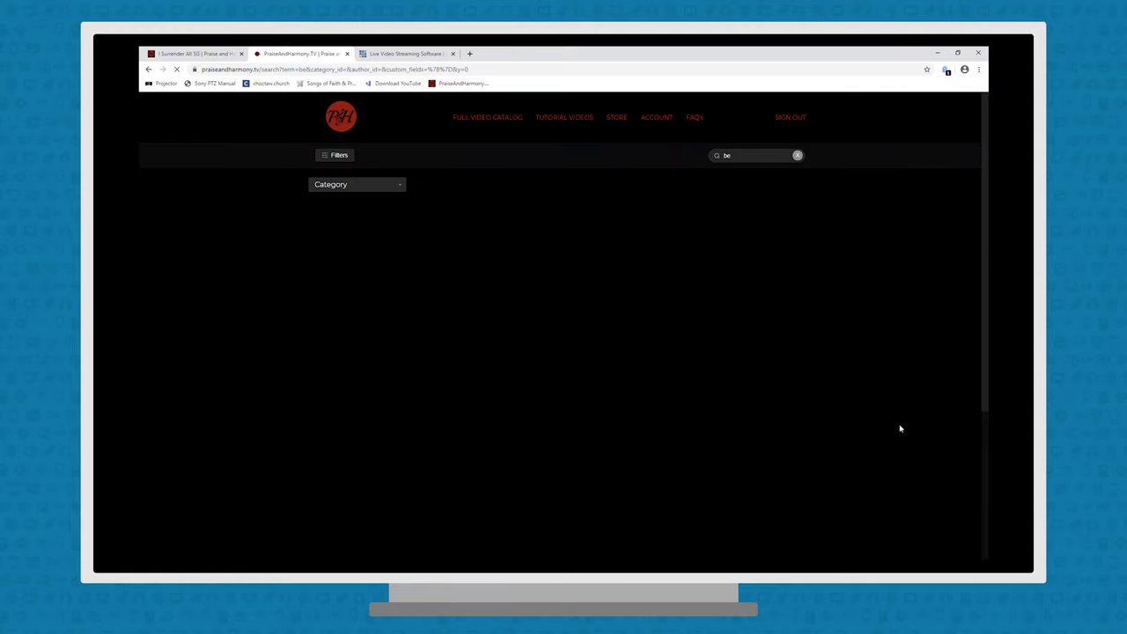
click(339, 278)
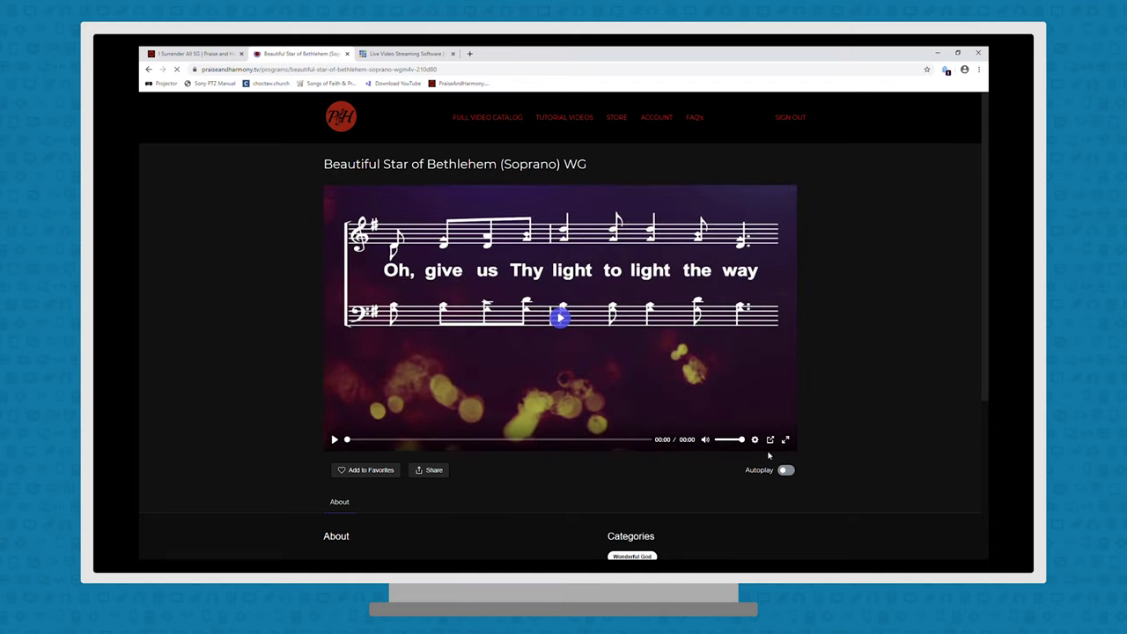
Switch back and forth between the I Surrender All SG and Beautiful Star of Bethlehem tabs
click(205, 54)
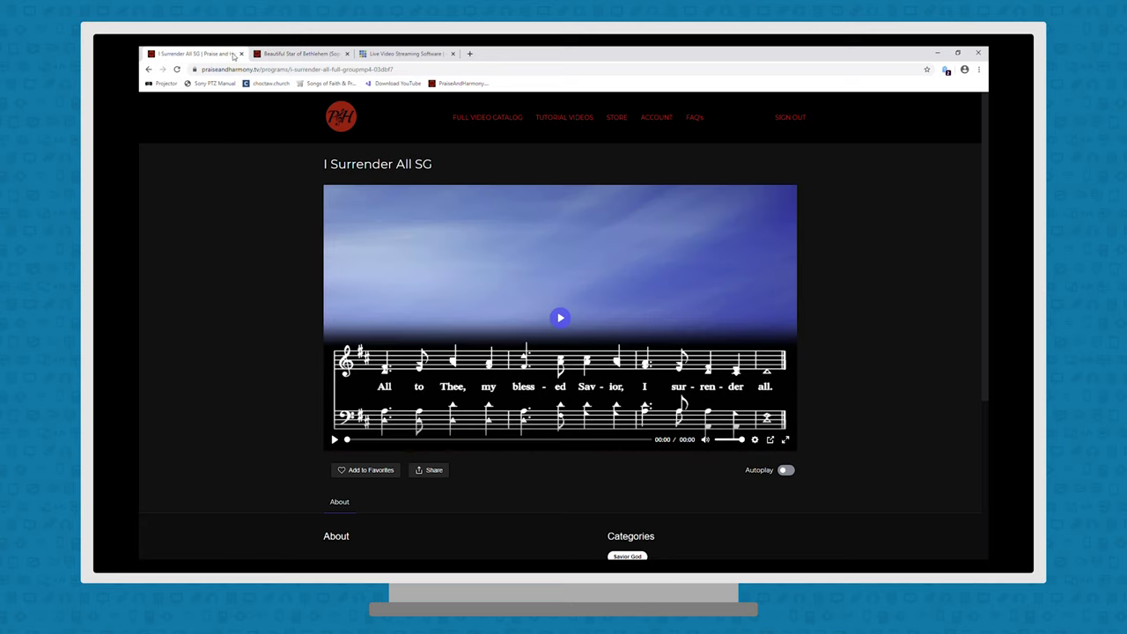
click(285, 55)
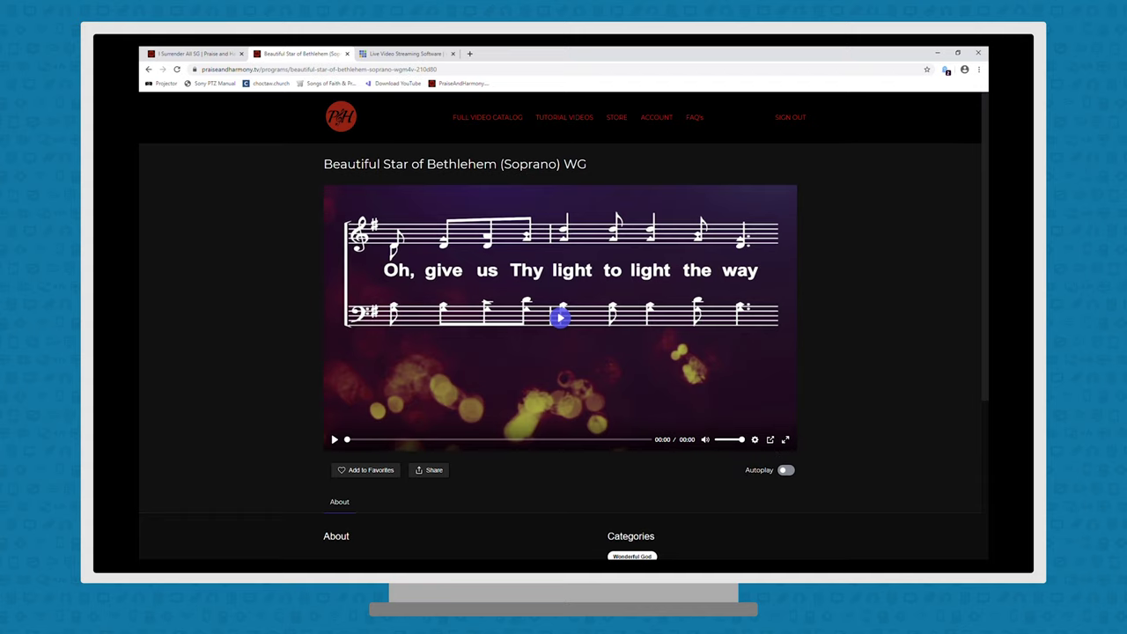
click(204, 54)
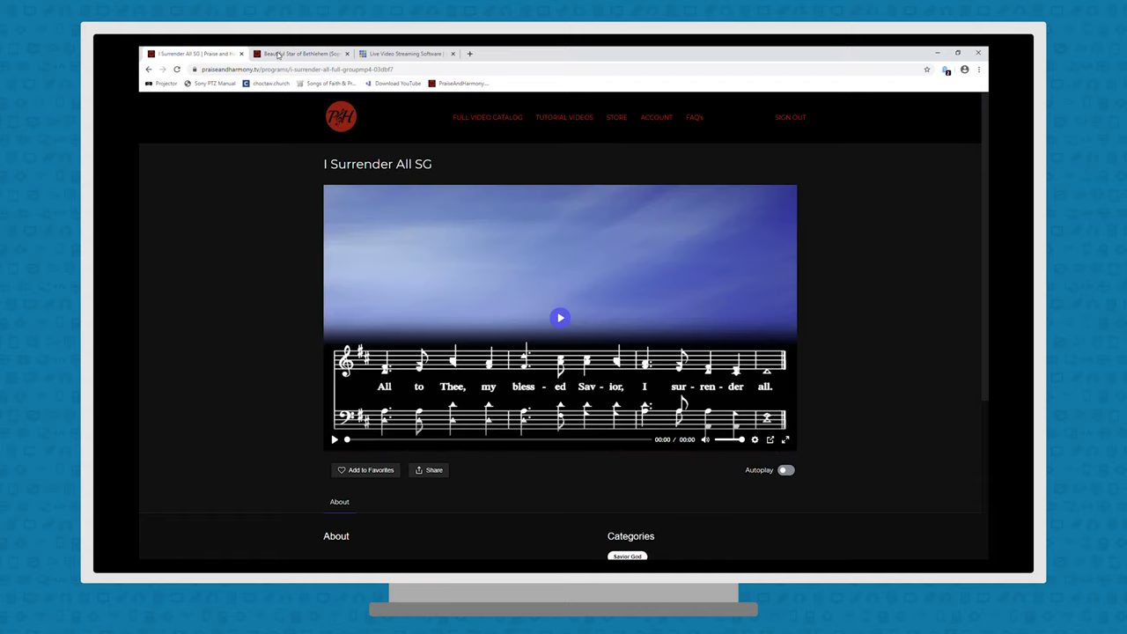
click(278, 54)
click(224, 55)
click(284, 55)
Switch to the vMix website tab and scroll down to the Free NDI Tools downloads
click(396, 53)
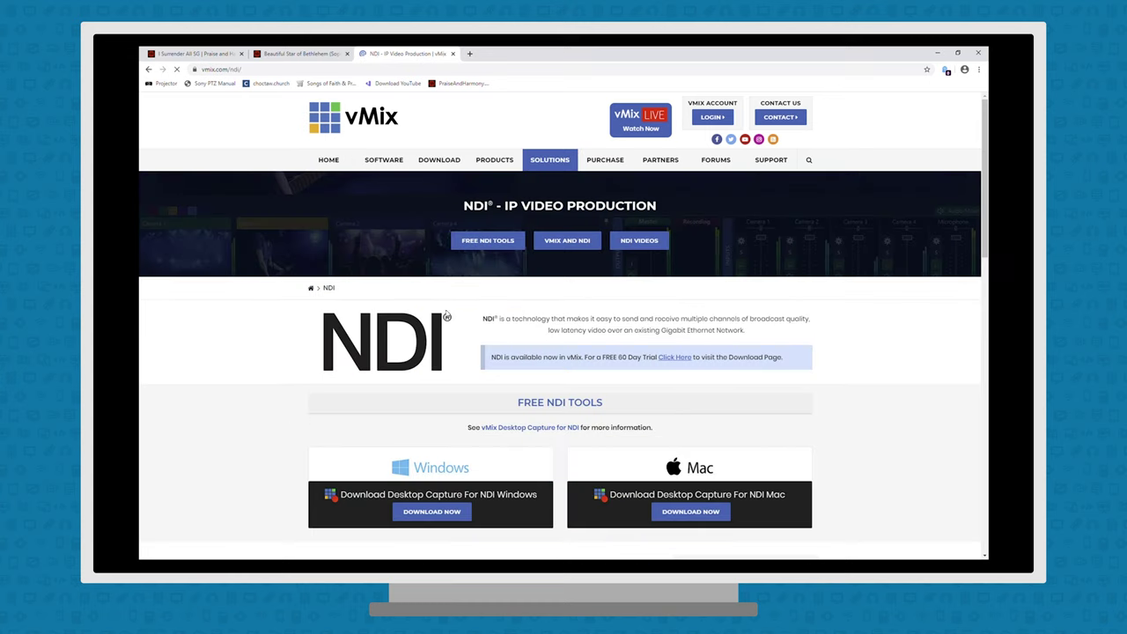
scroll(460, 239, down, 3)
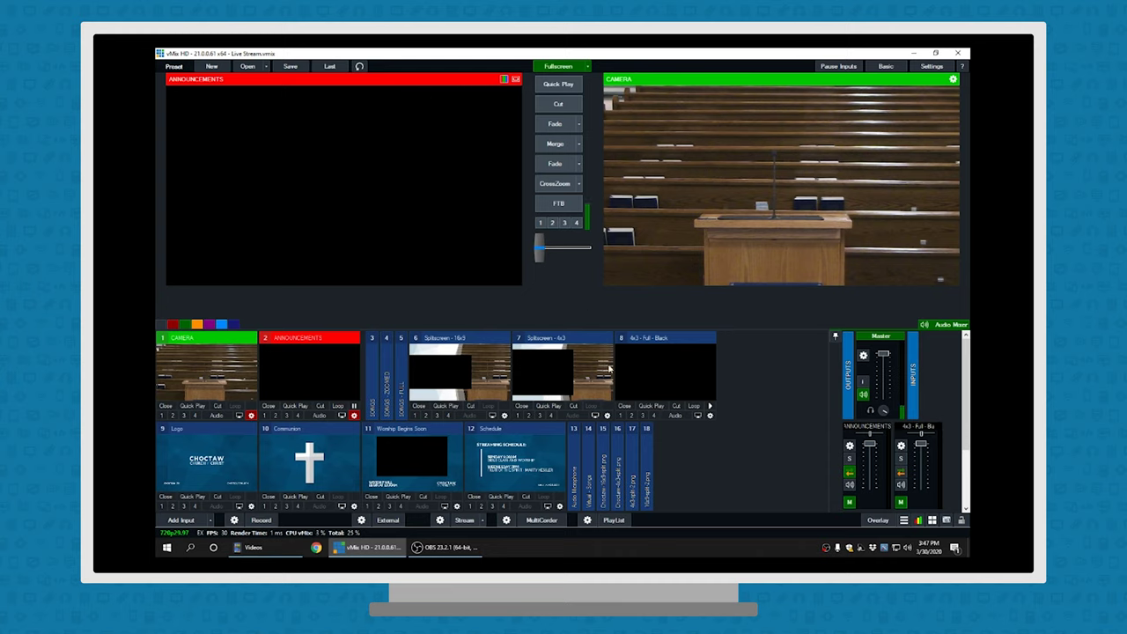
Add Display1 from NDI / Desktop Capture as a new input and open its settings
click(209, 521)
click(208, 506)
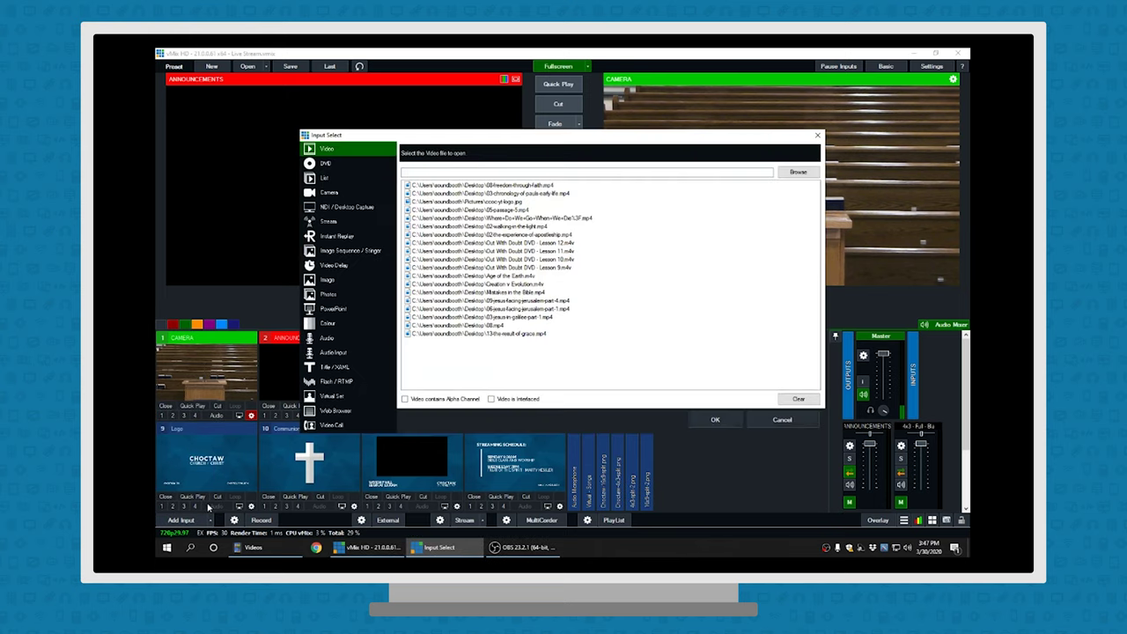
click(327, 208)
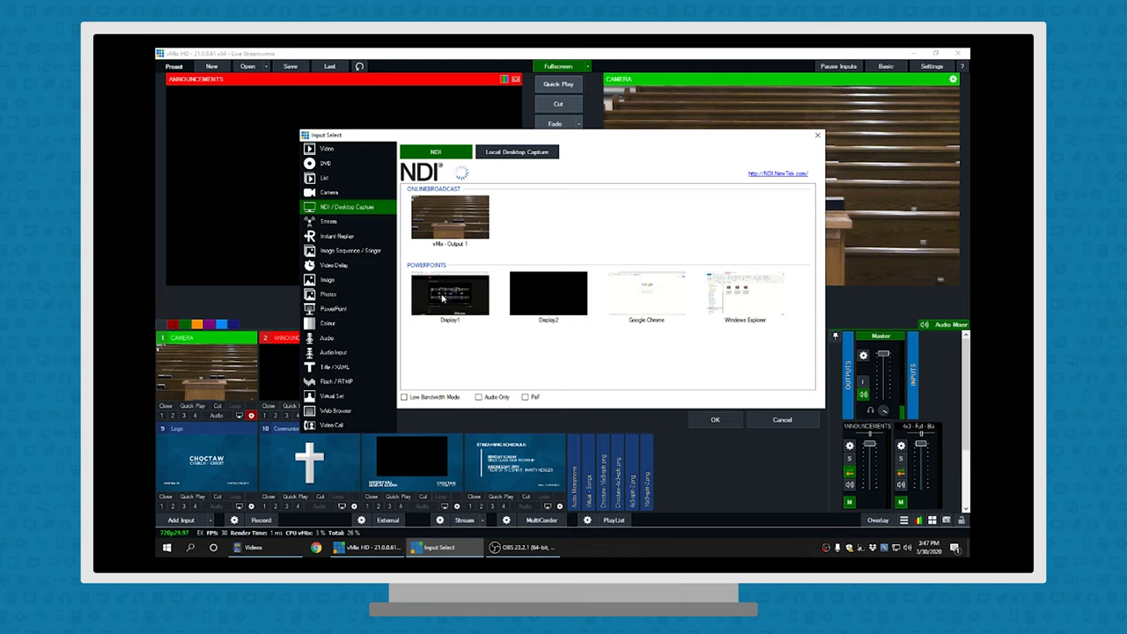
click(444, 298)
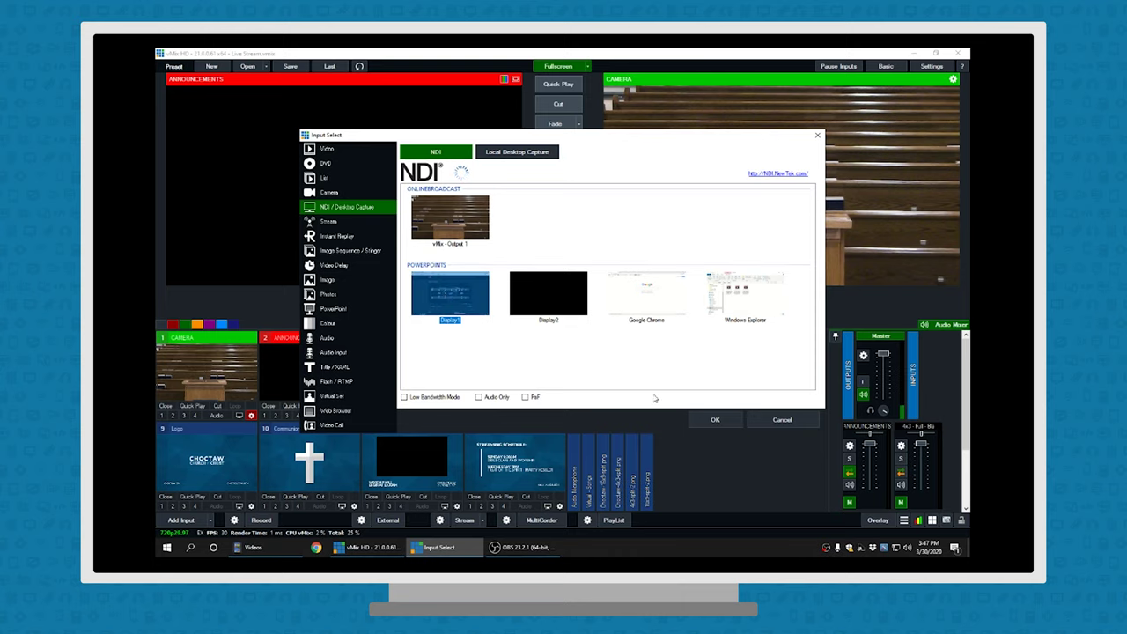
click(717, 420)
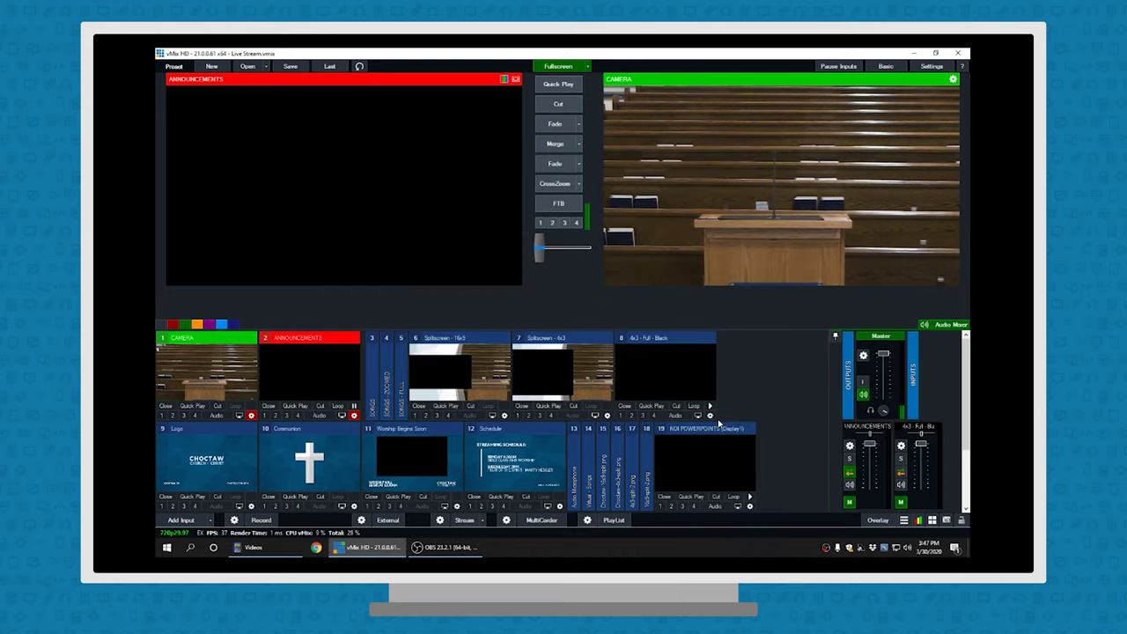
click(749, 508)
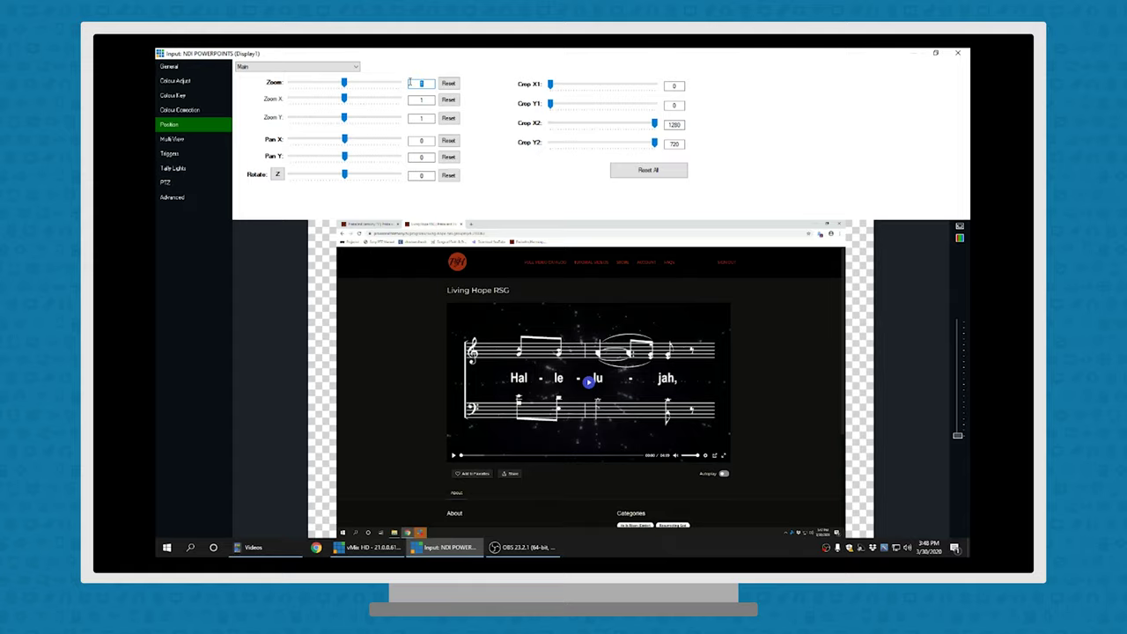
Set the Display1 capture's Zoom to 2 on the Position tab
mouse_move(342, 82)
mouse_down()
mouse_move(359, 91)
mouse_move(347, 88)
mouse_up()
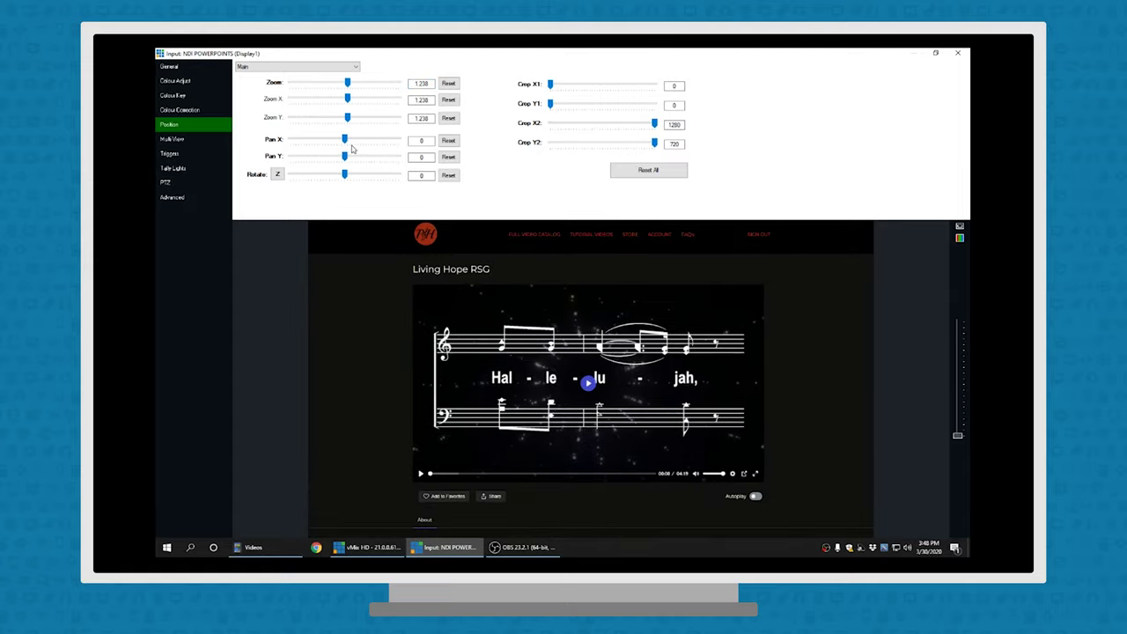
mouse_move(344, 139)
mouse_down()
mouse_move(328, 141)
mouse_move(360, 141)
mouse_move(334, 140)
mouse_move(365, 158)
mouse_move(345, 157)
mouse_up()
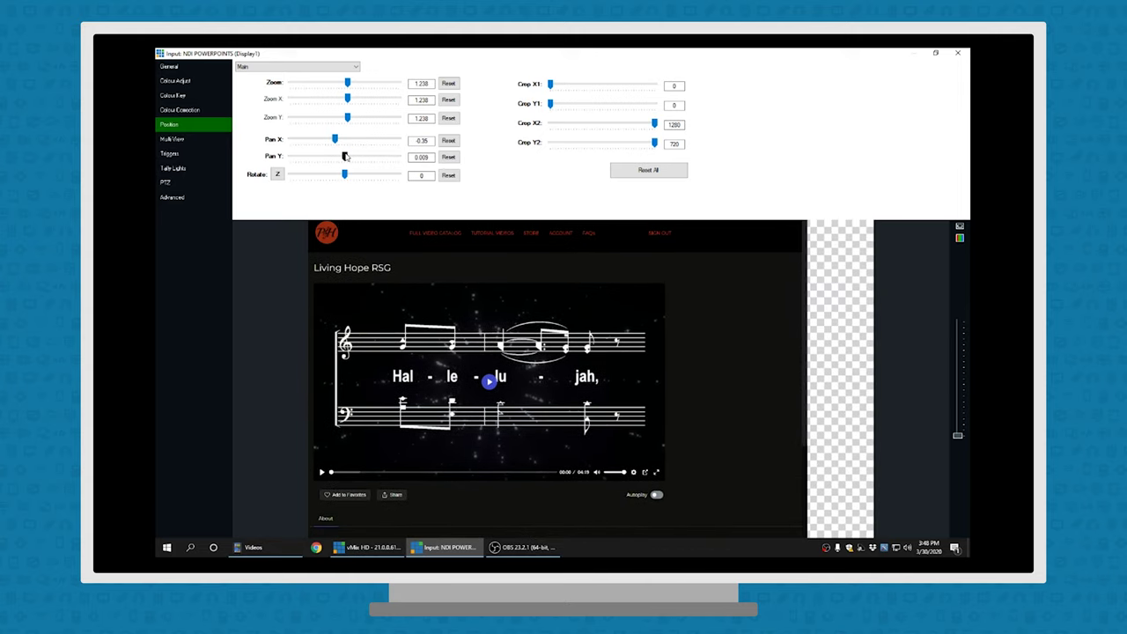
click(448, 140)
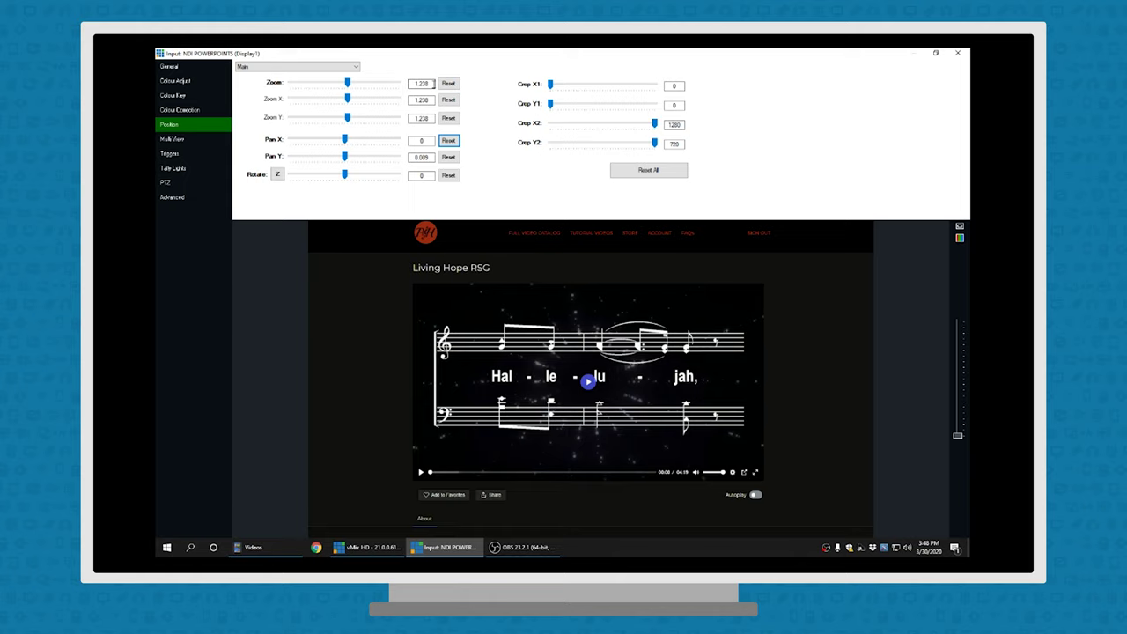
drag(436, 83, 392, 79)
text(2)
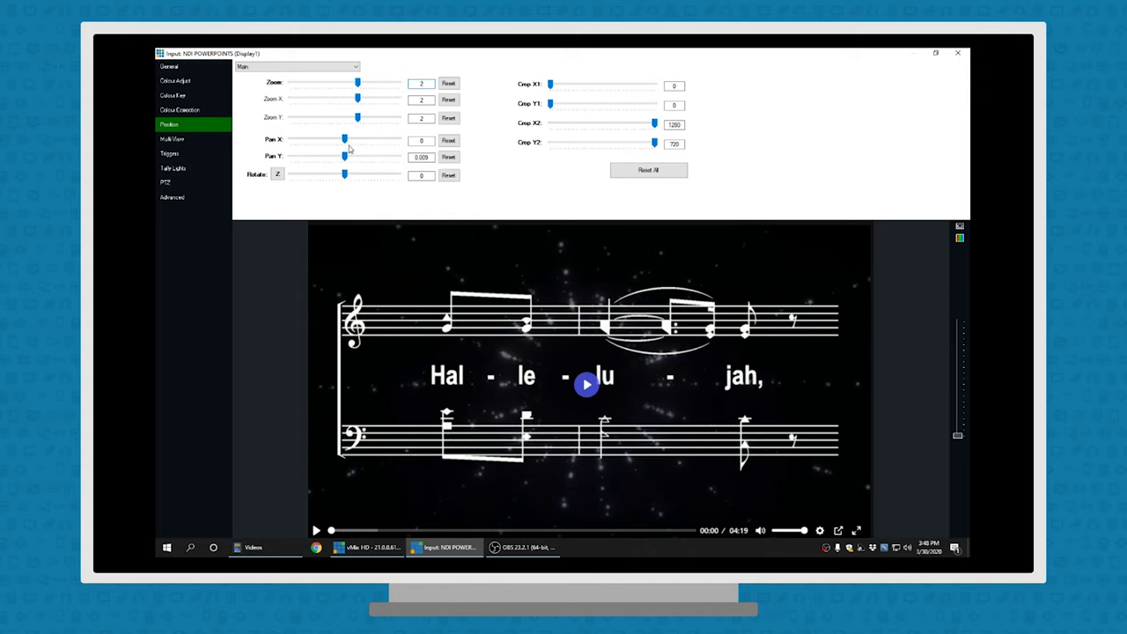
Set Pan X to 0.02 and Pan Y to 0.04 so the lyrics fill the frame
click(426, 141)
text(.04)
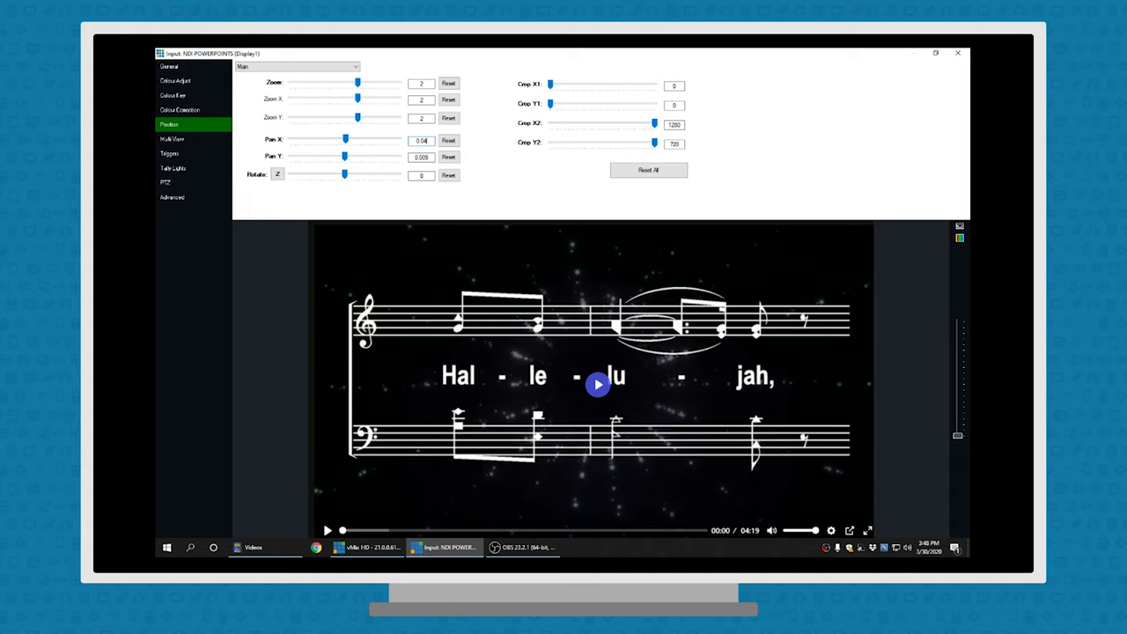
key(BackSpace)
text(3)
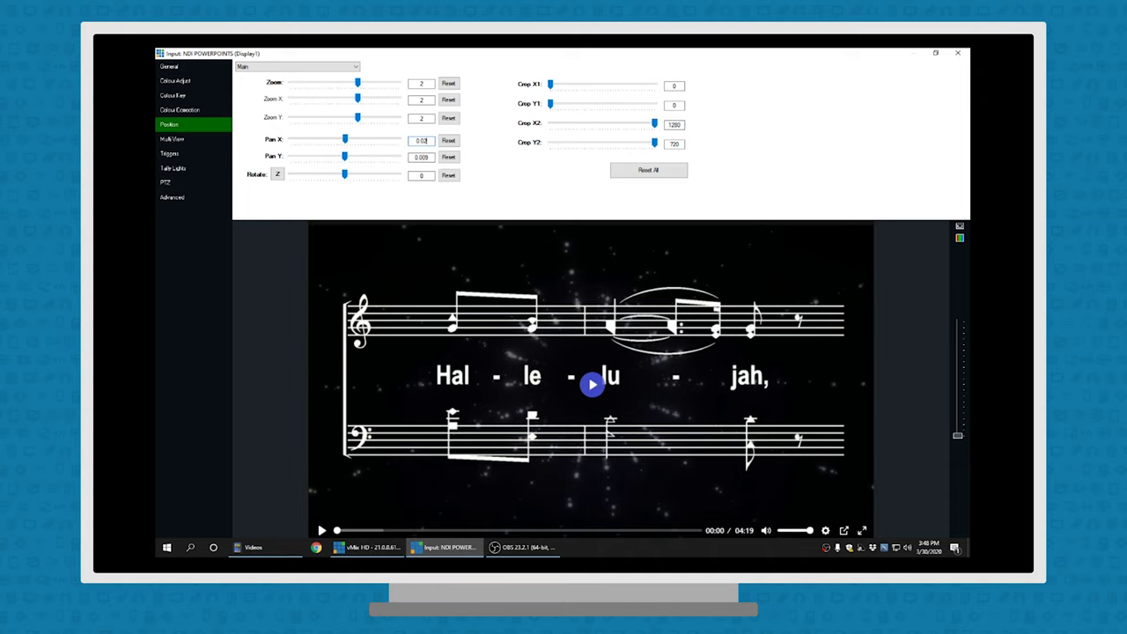
click(430, 156)
key(BackSpace)
text(4)
key(BackSpace)
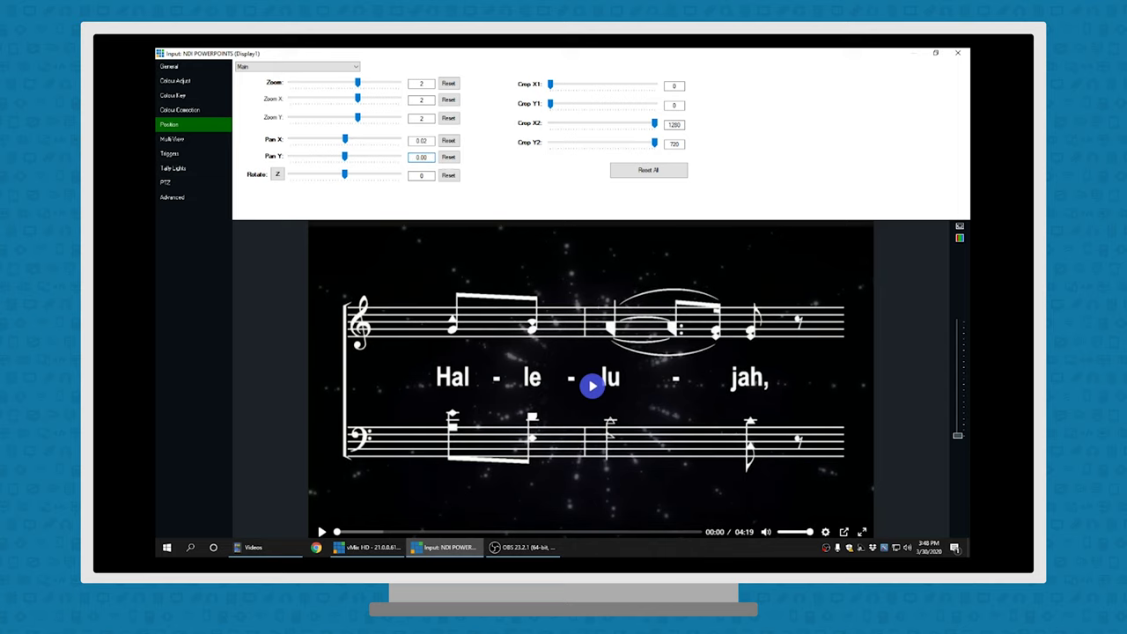
text(4)
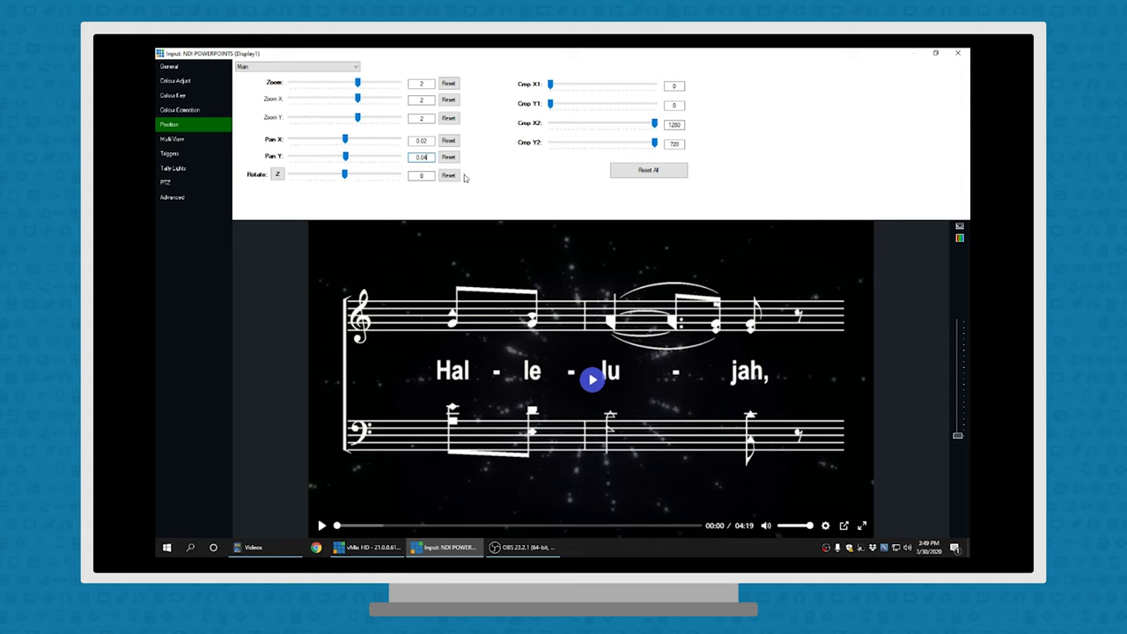
click(201, 65)
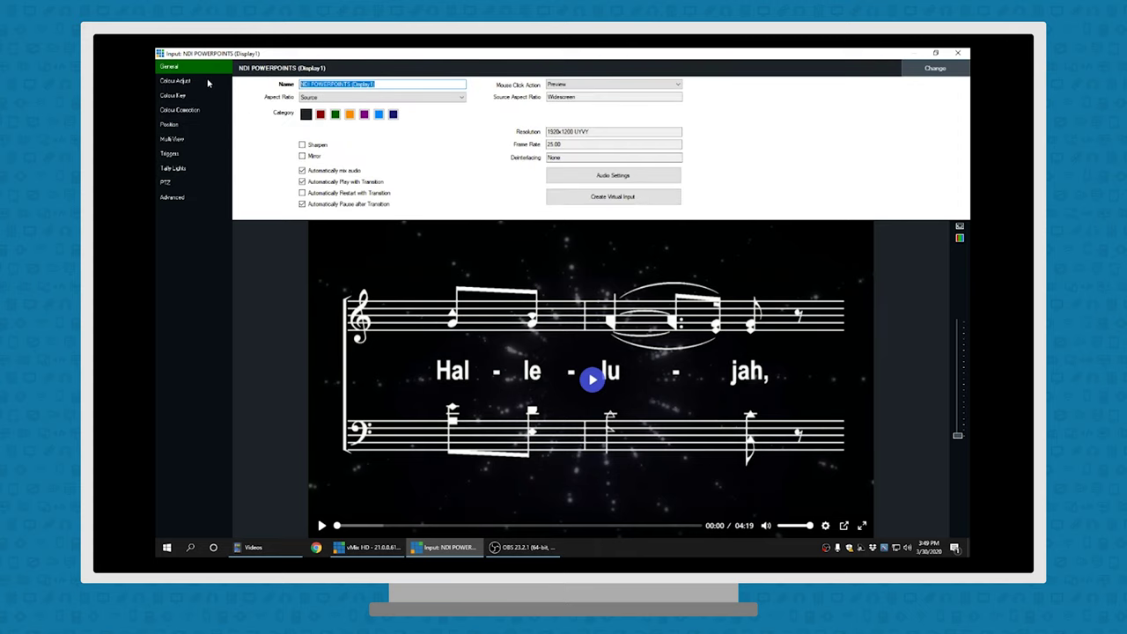
Name the input 'Live Songs' and close its settings window
text(Live Songs)
click(962, 54)
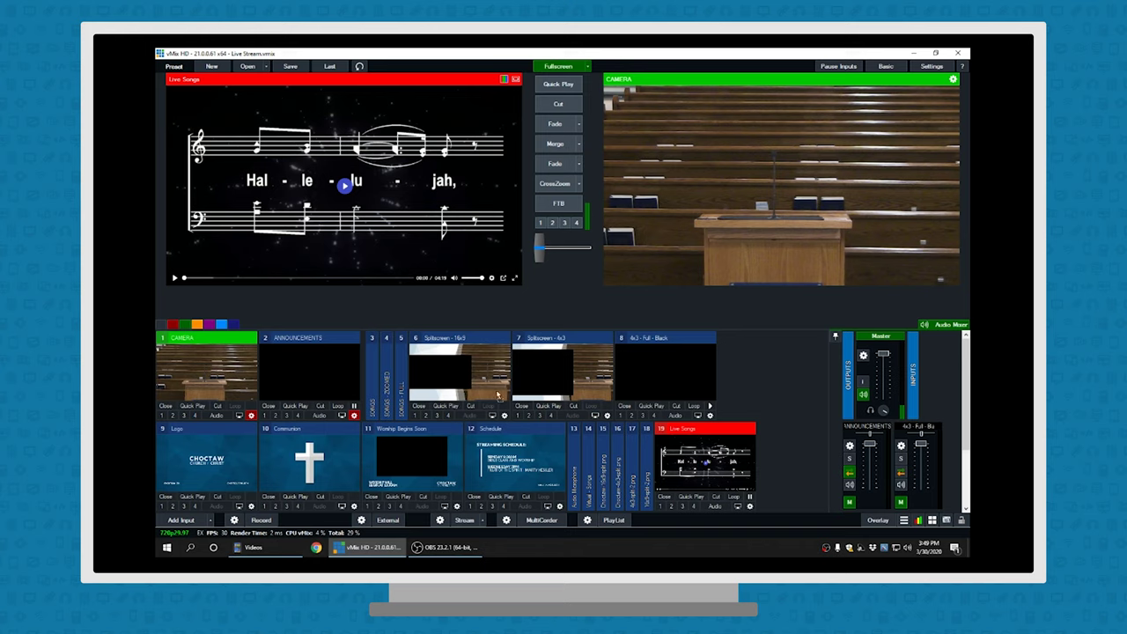
Move Live Songs from input 19 to input 2 beside CAMERA, then click it toward the live output
drag(365, 352, 352, 353)
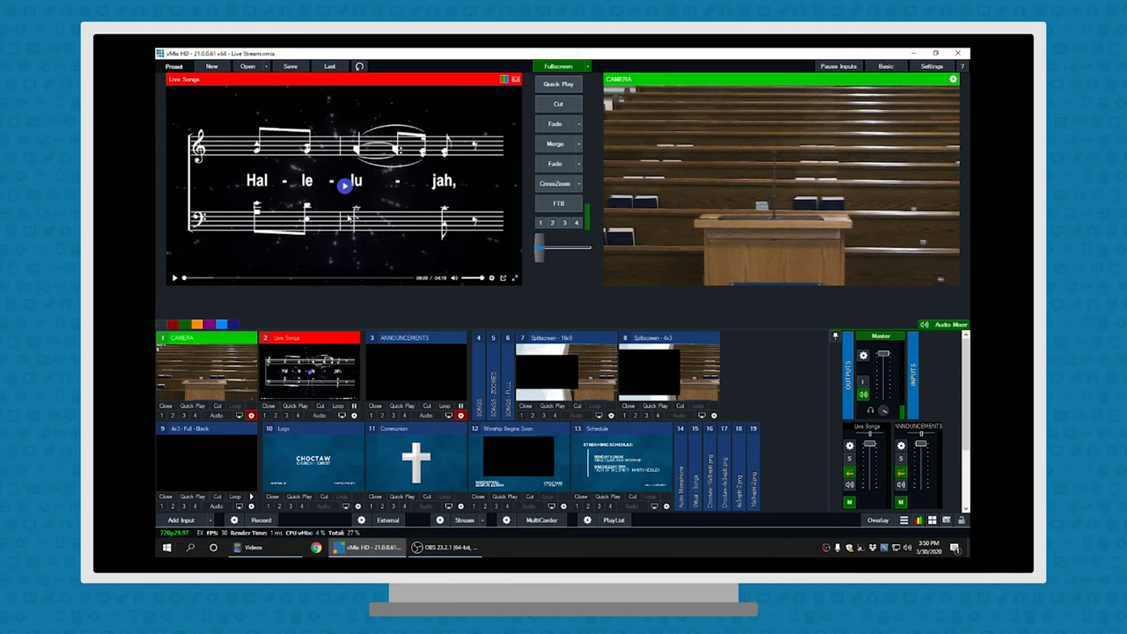
click(345, 184)
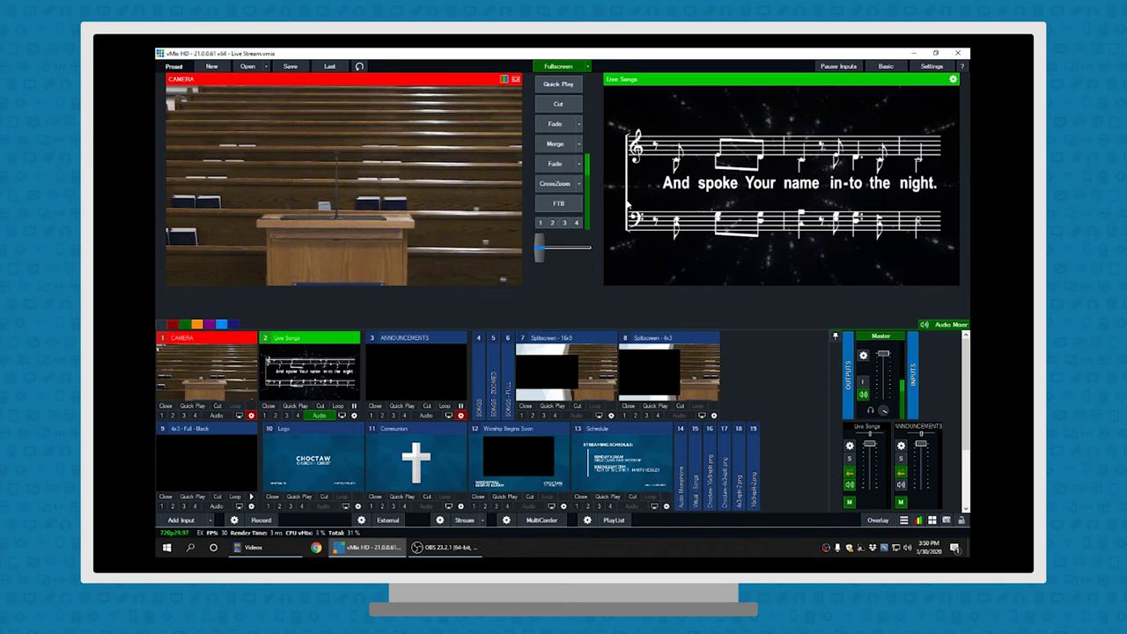
Use the Space transition shortcut to fade the output between Live Songs and CAMERA
key(space)
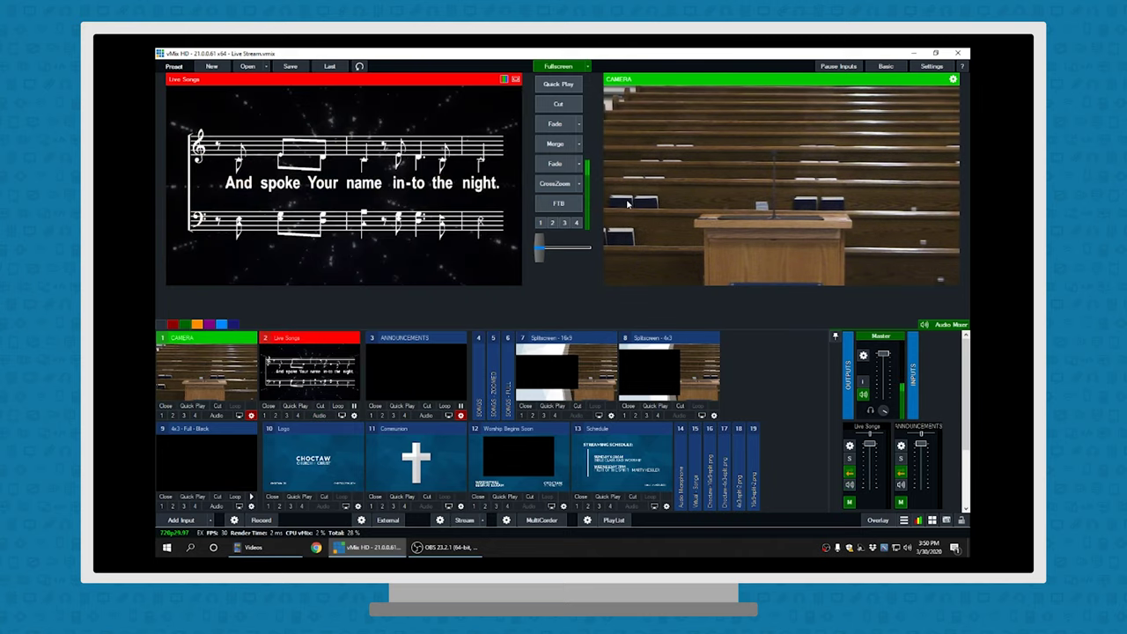